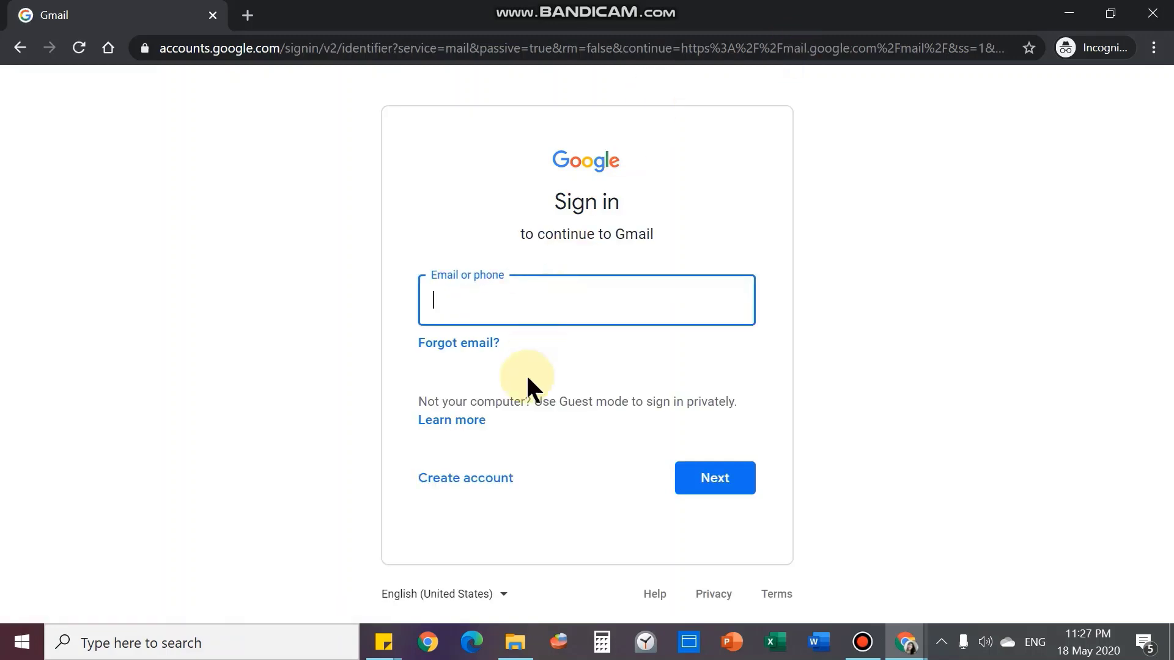
Start a new Google account for personal use and enter the capitalised first name.
click(466, 485)
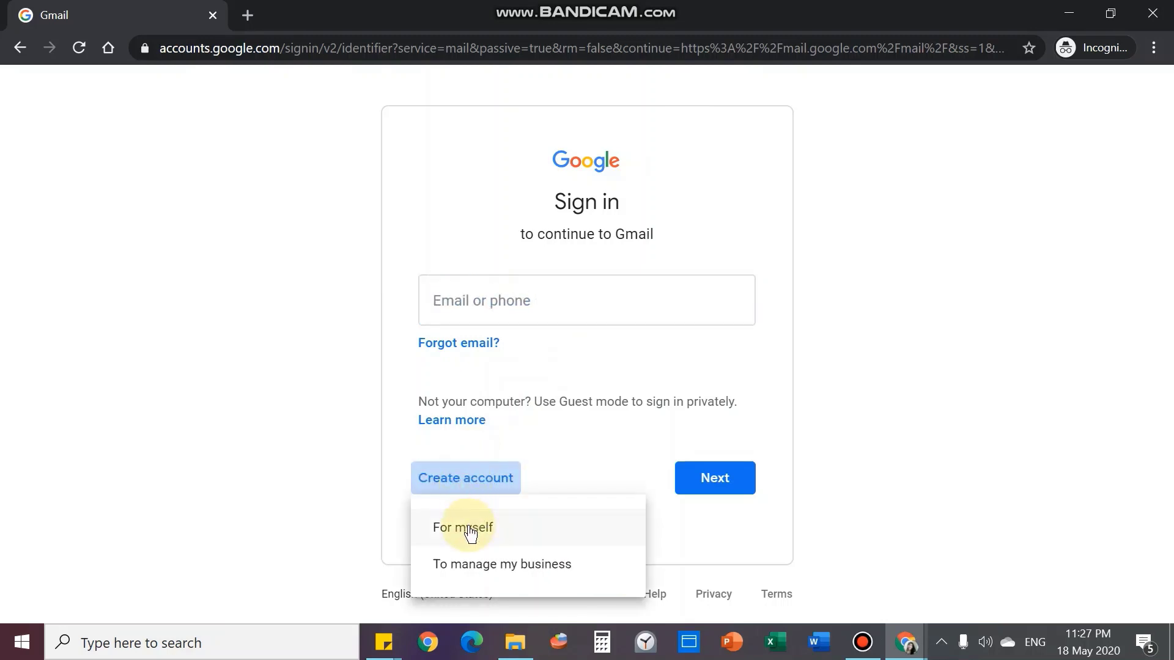
click(467, 527)
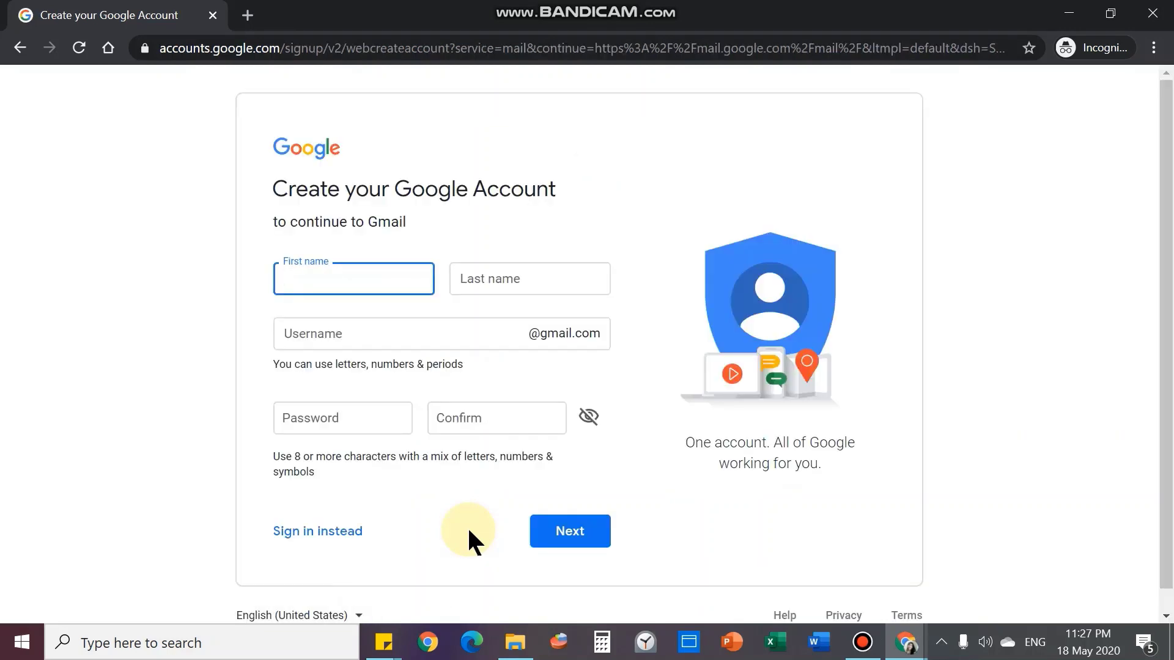
key(Caps_Lock)
key(Caps_Lock)
Enter the two-word last name, capitalising each word.
key(Tab)
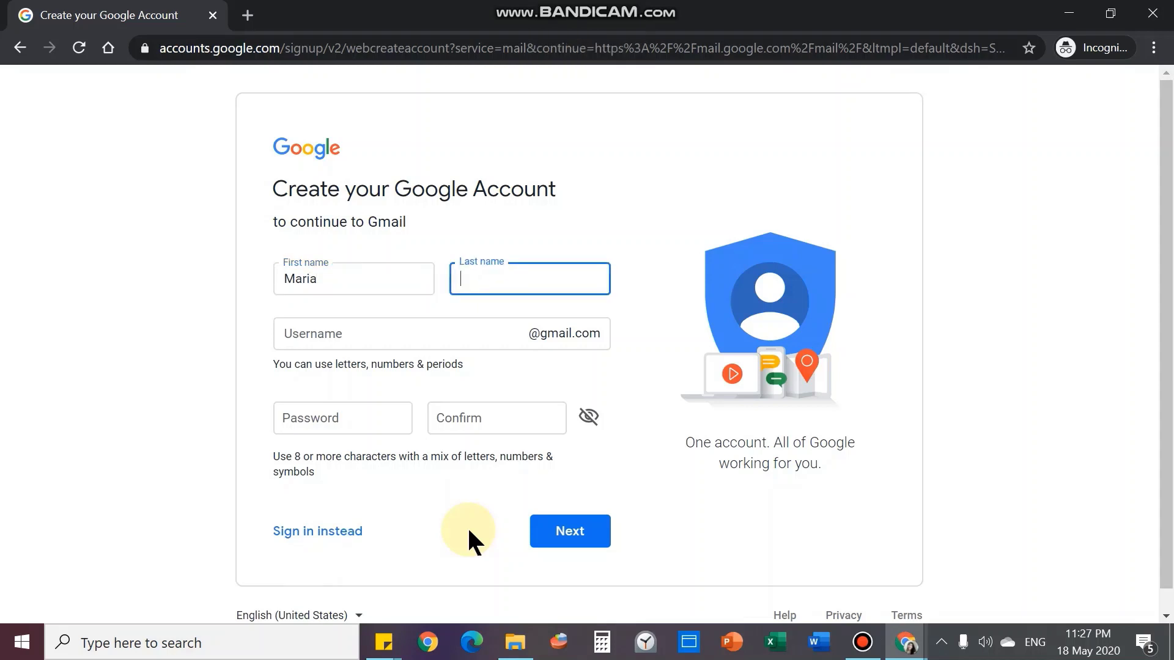
key(Caps_Lock)
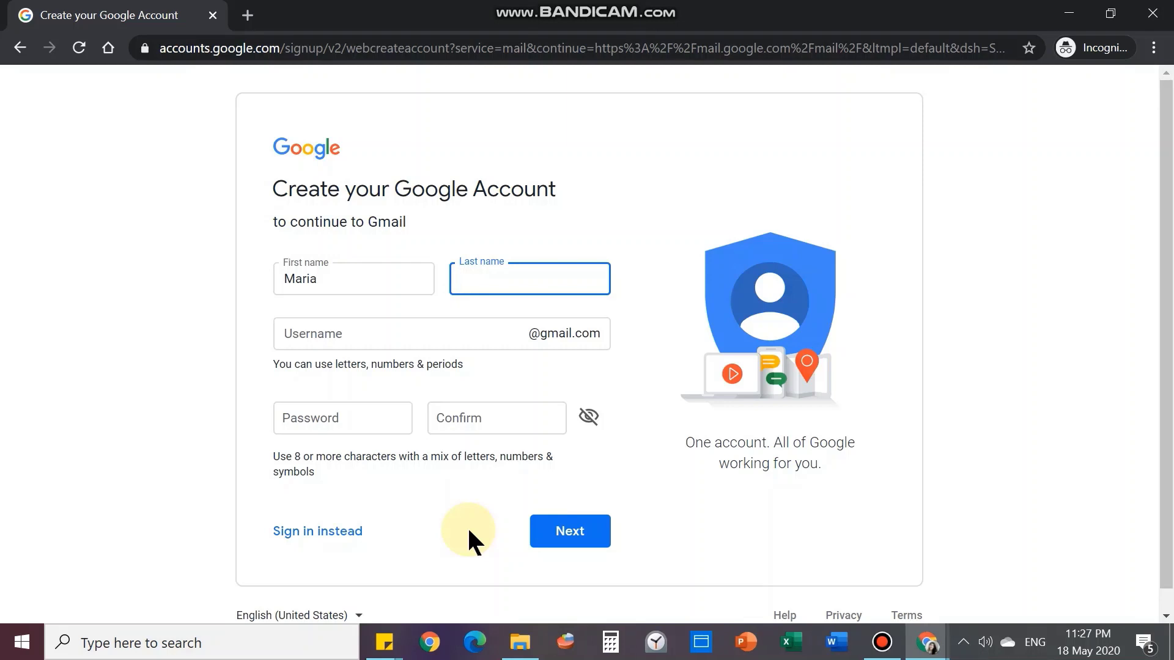
key(Caps_Lock)
key(Caps_Lock)
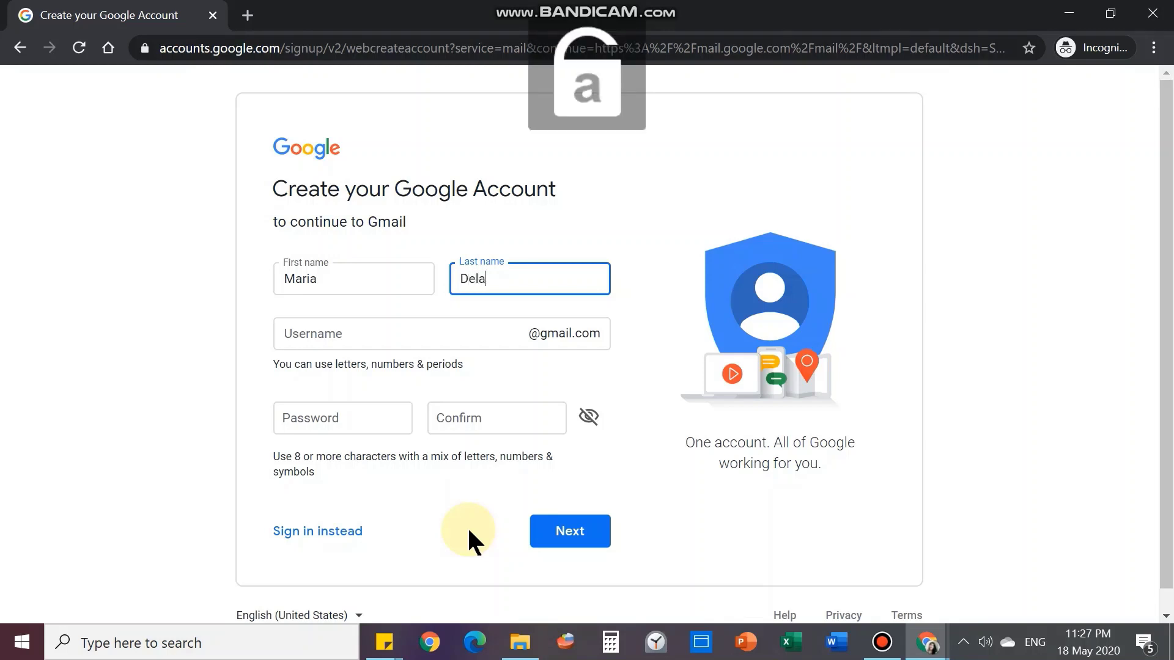
key(Caps_Lock)
key(Caps_Lock)
Enter a Gmail username based on the name, then begin the password with it shown as plain text.
click(389, 336)
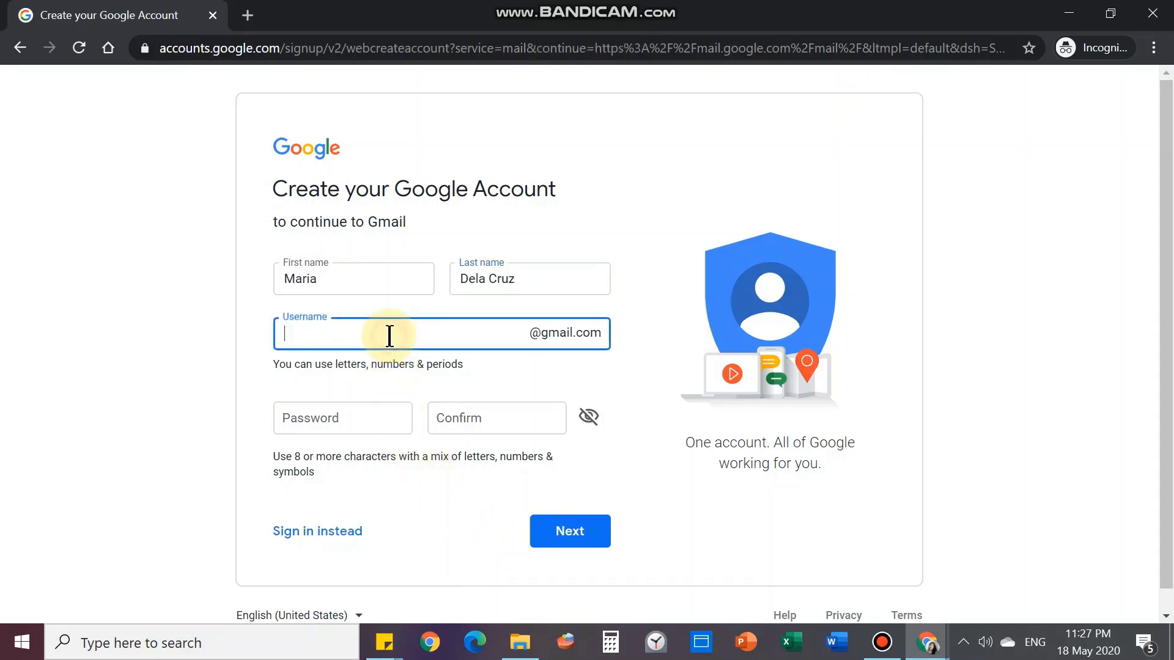
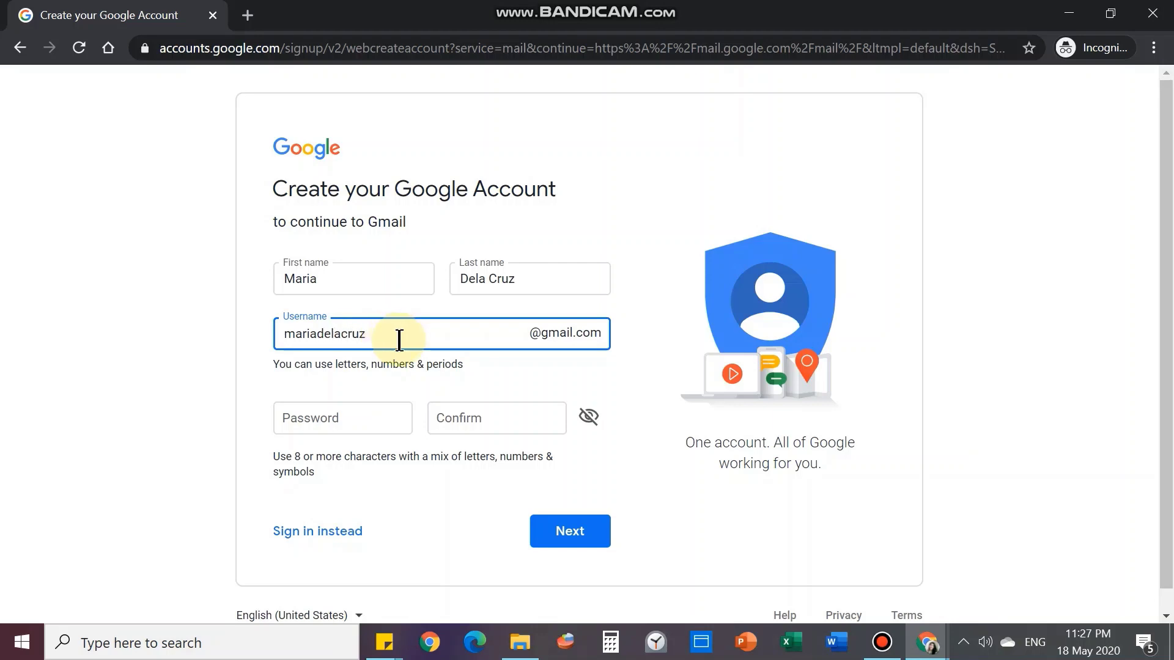
click(365, 412)
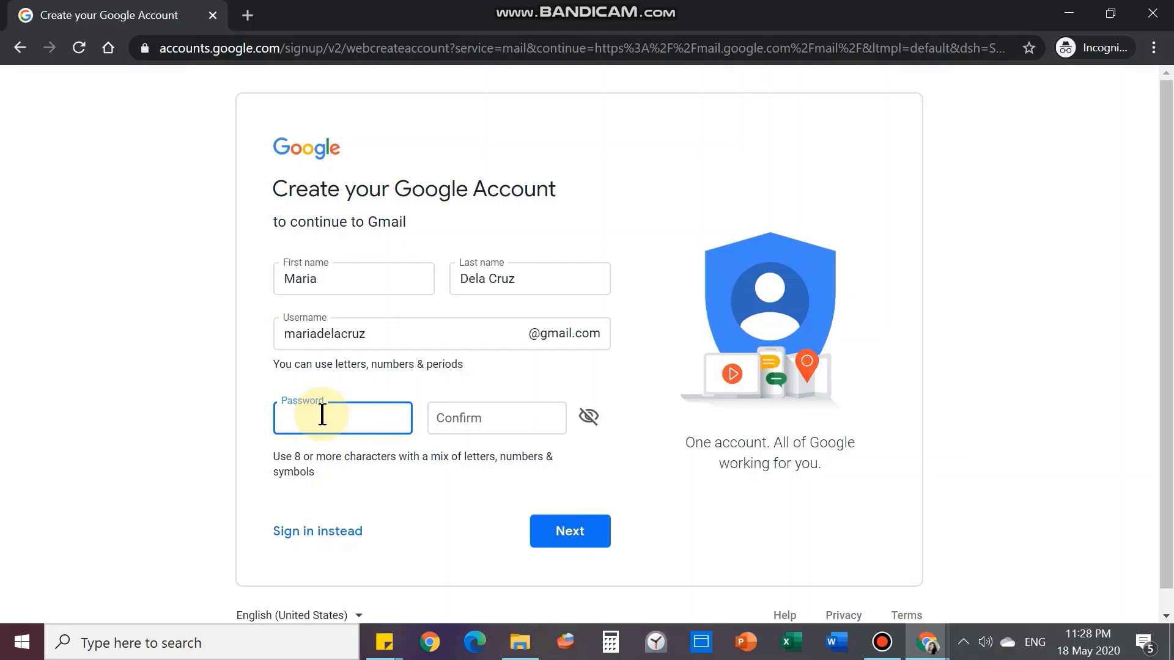
key(Caps_Lock)
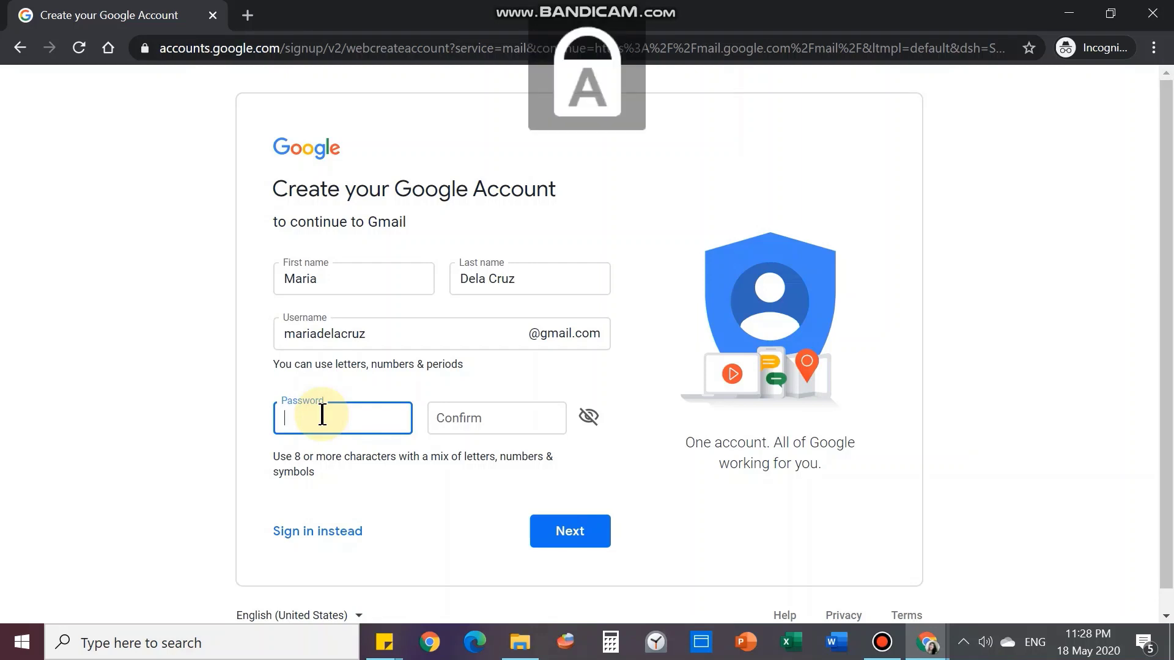
text(M)
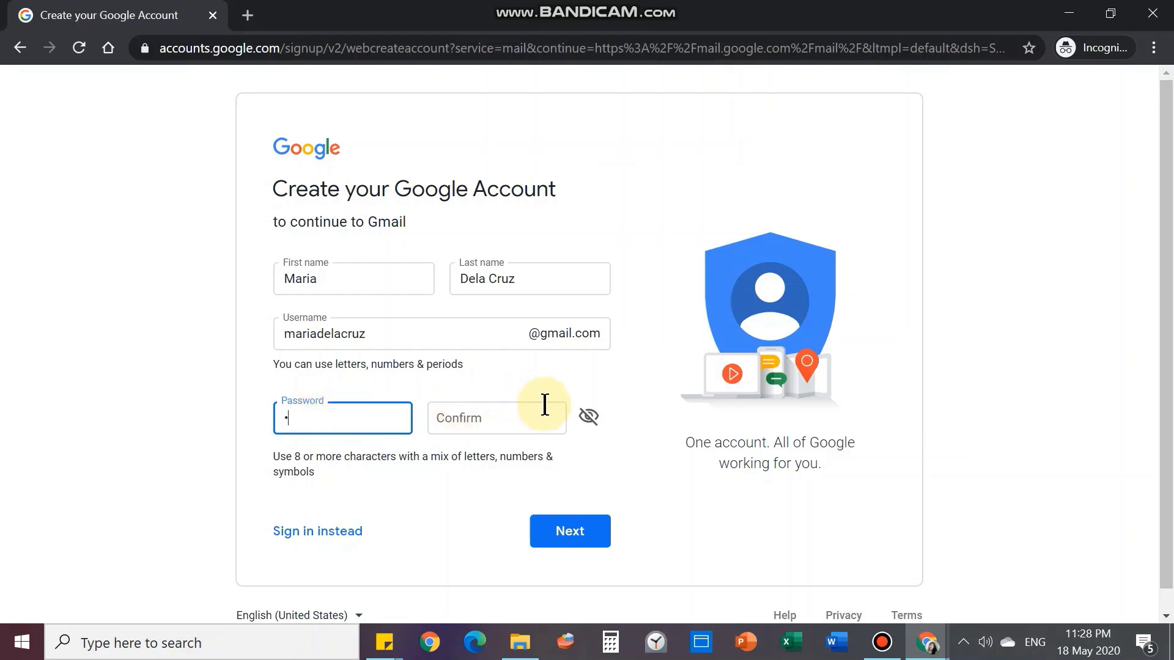
click(586, 418)
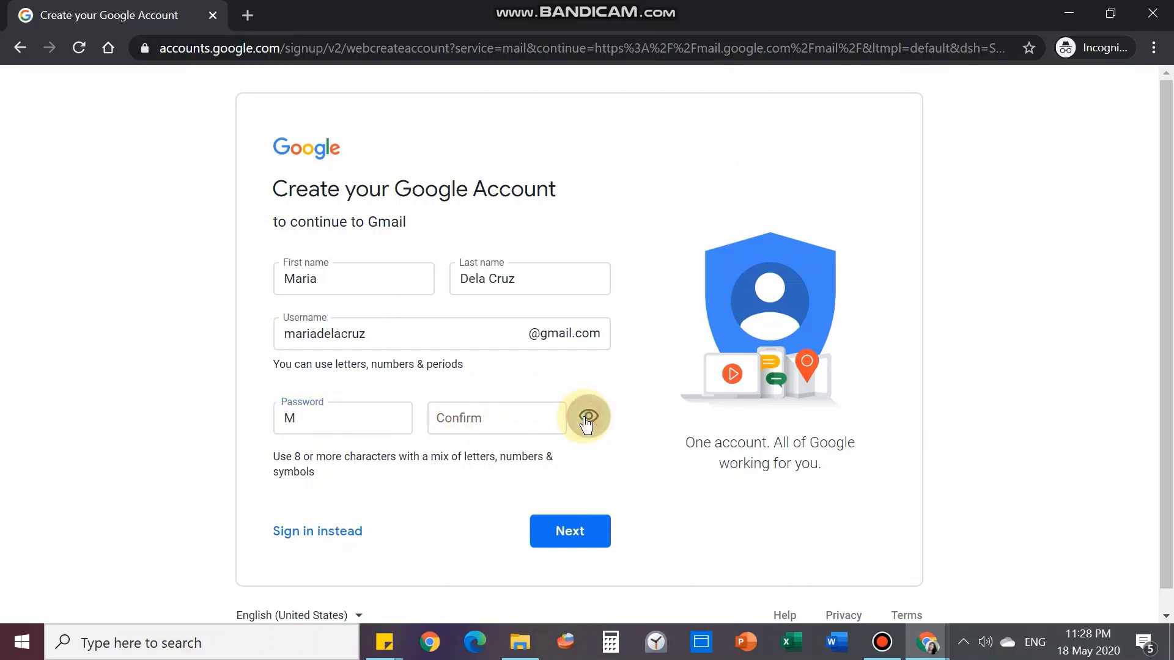
click(371, 420)
click(370, 420)
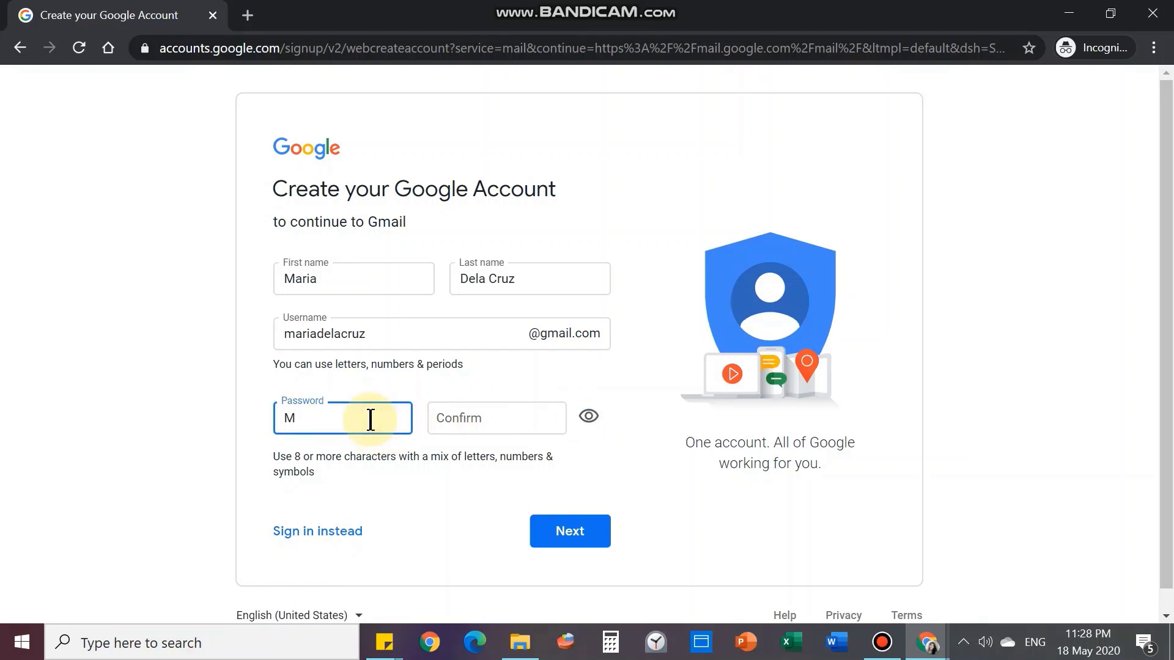
Finish typing the account password, correcting a mistyped capital letter.
key(Caps_Lock)
key(Caps_Lock)
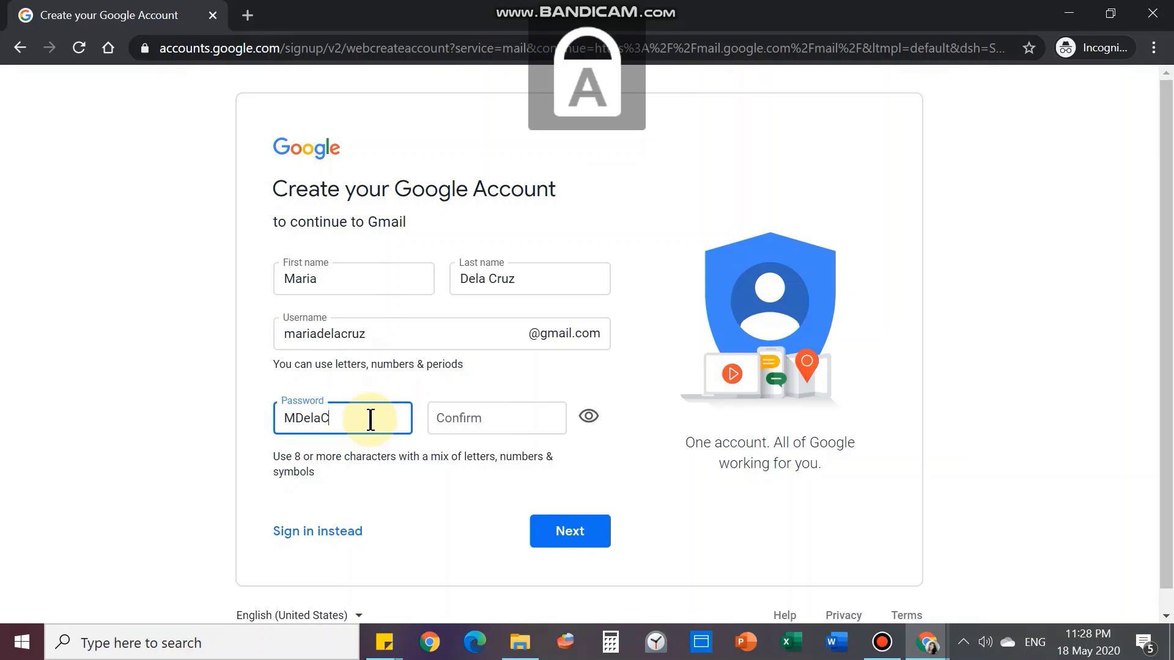
key(Caps_Lock)
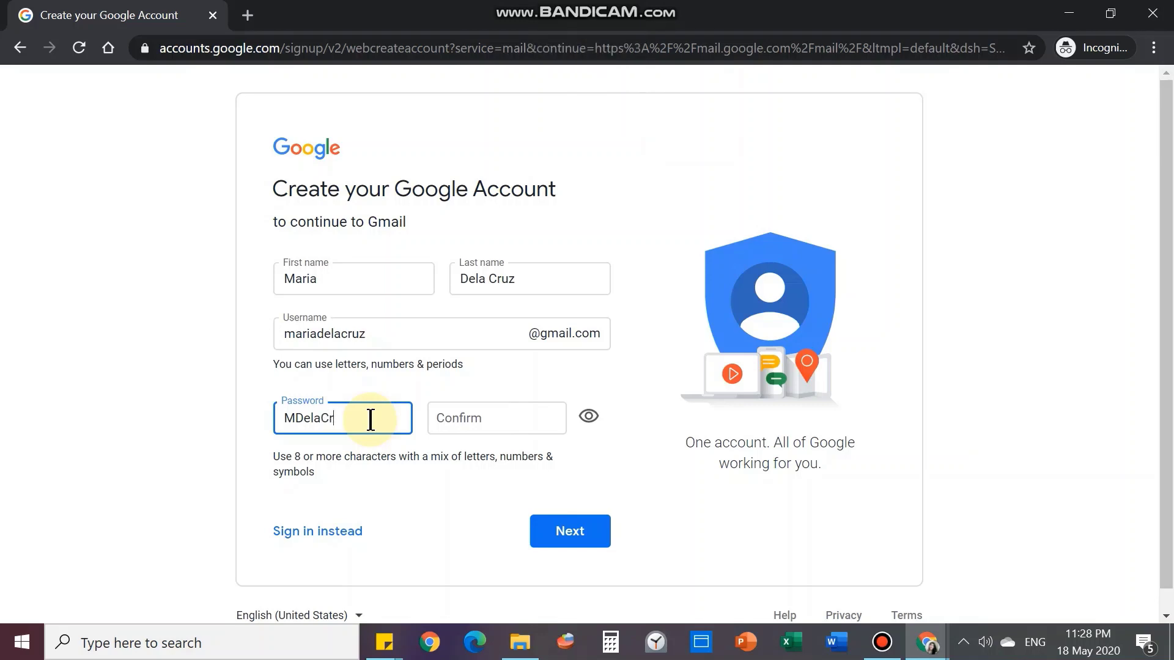
Re-enter the account password in the Confirm field.
click(468, 425)
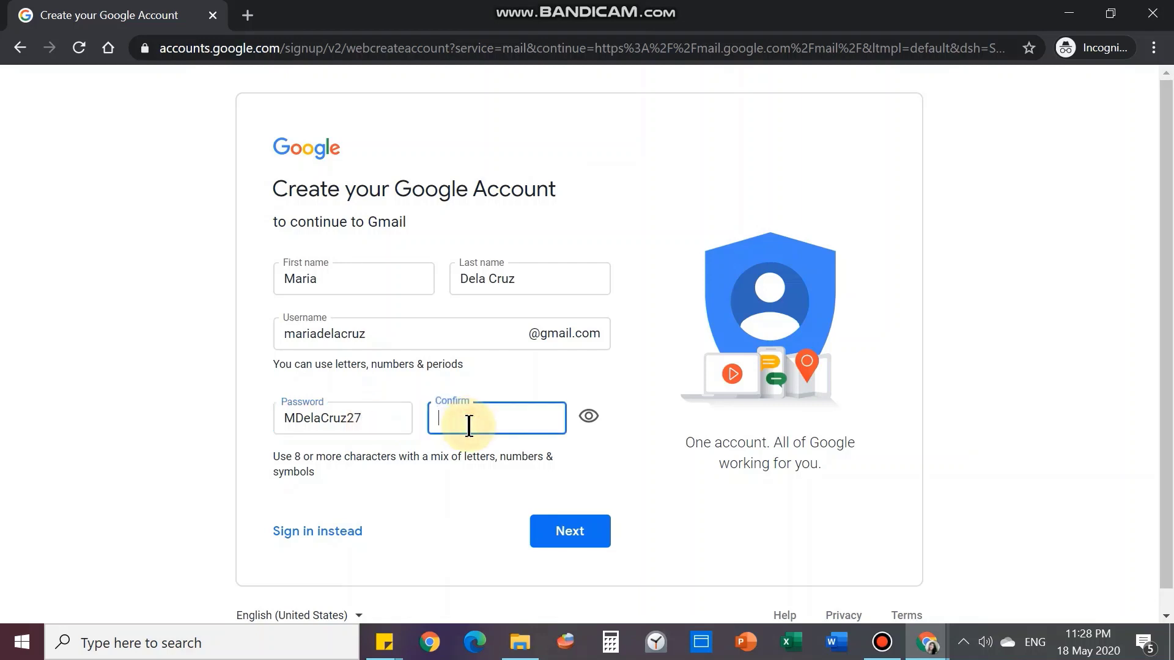
key(Caps_Lock)
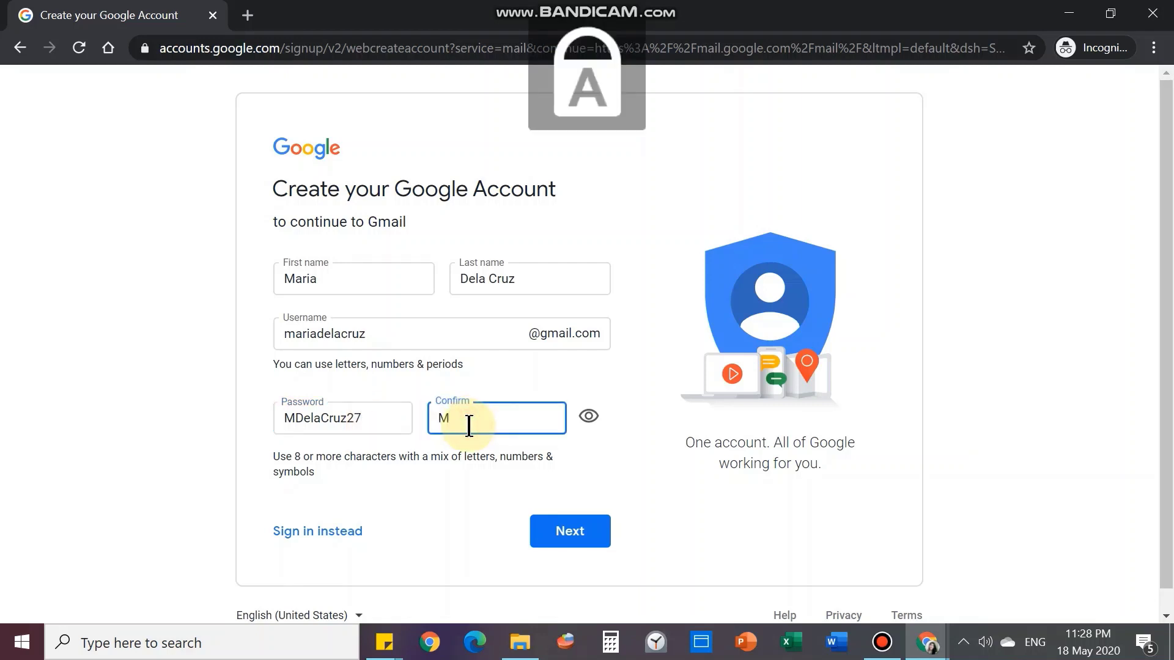
key(Caps_Lock)
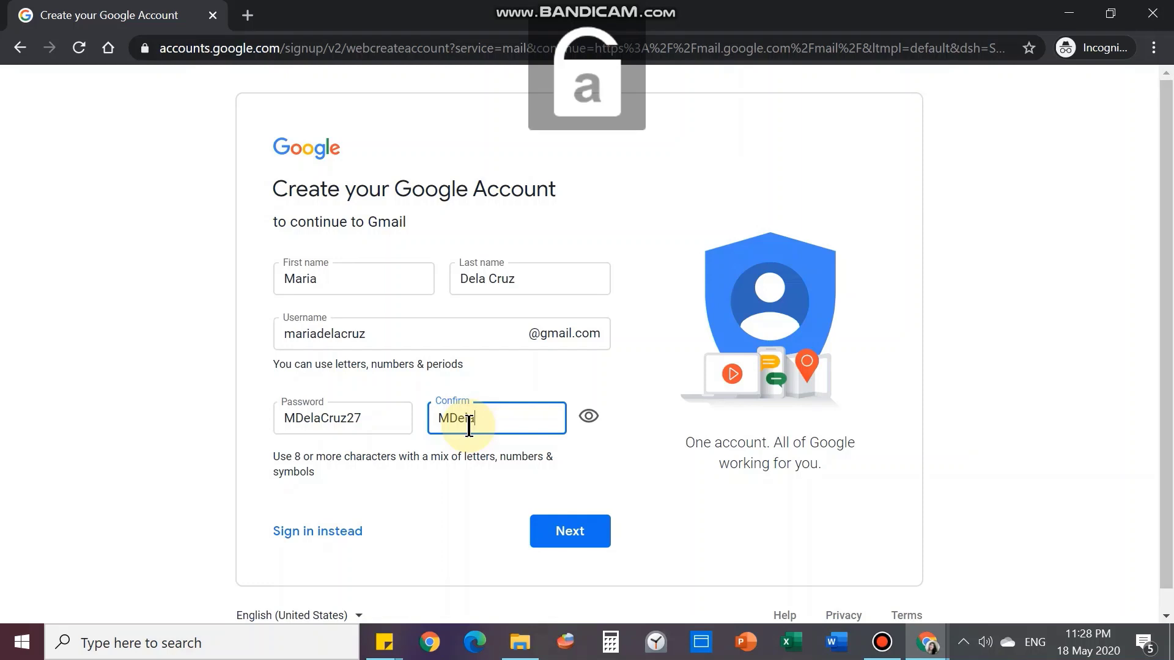
key(Caps_Lock)
key(Caps_Lock)
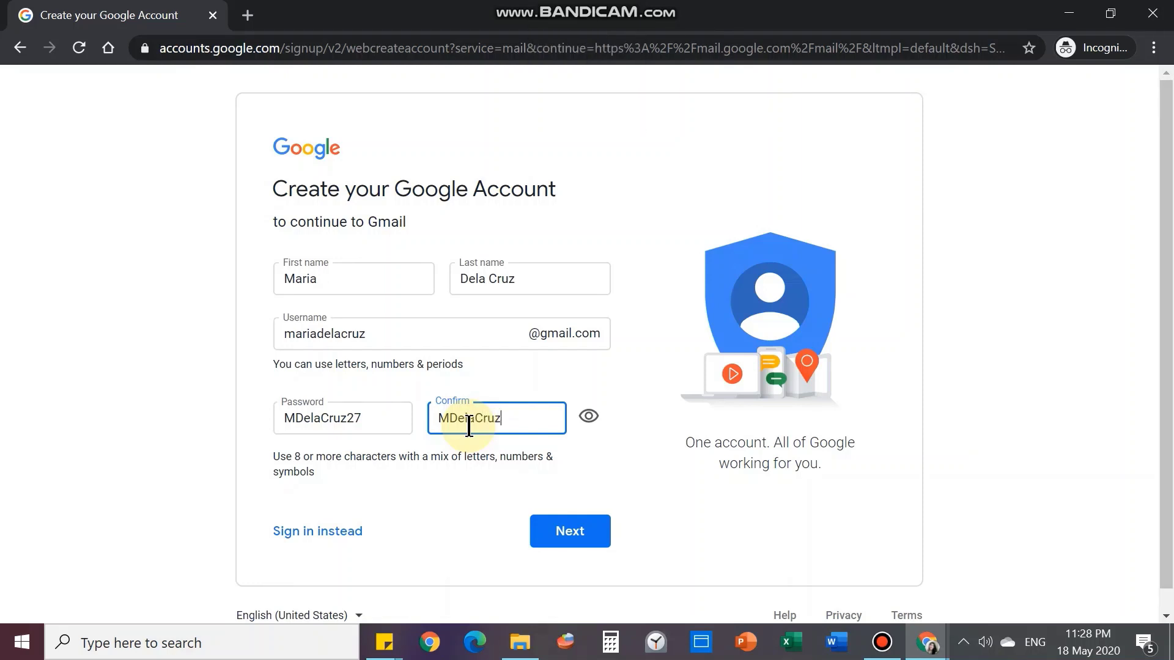
Append 1993 to the taken username until it is accepted, then continue.
click(404, 338)
text(27)
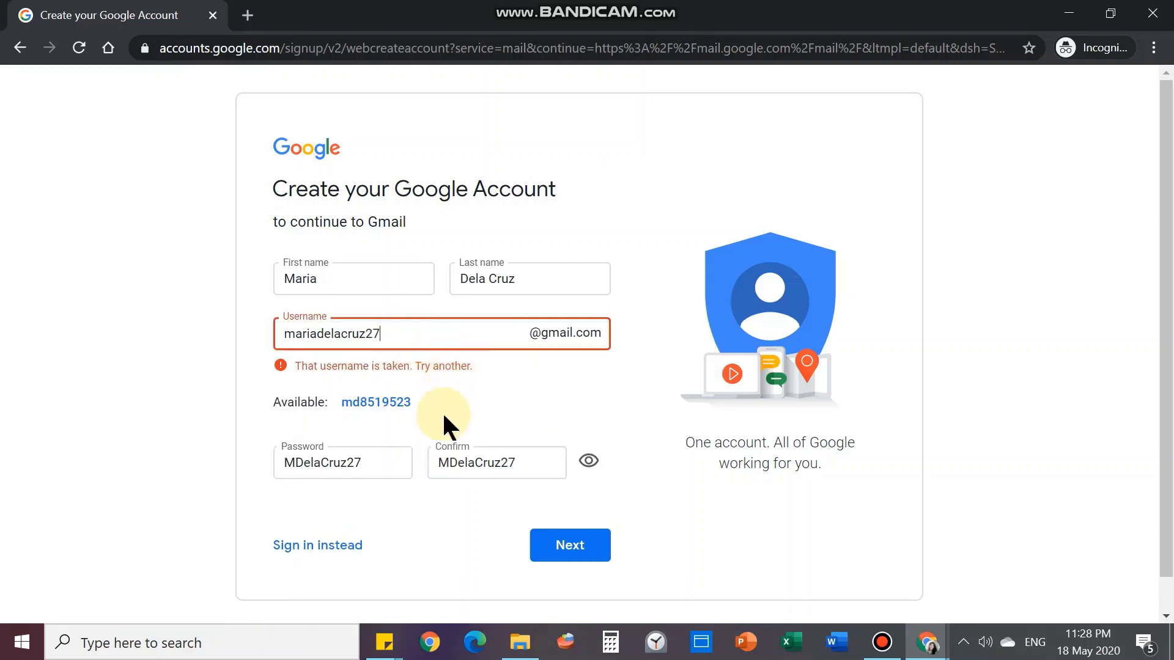
click(387, 466)
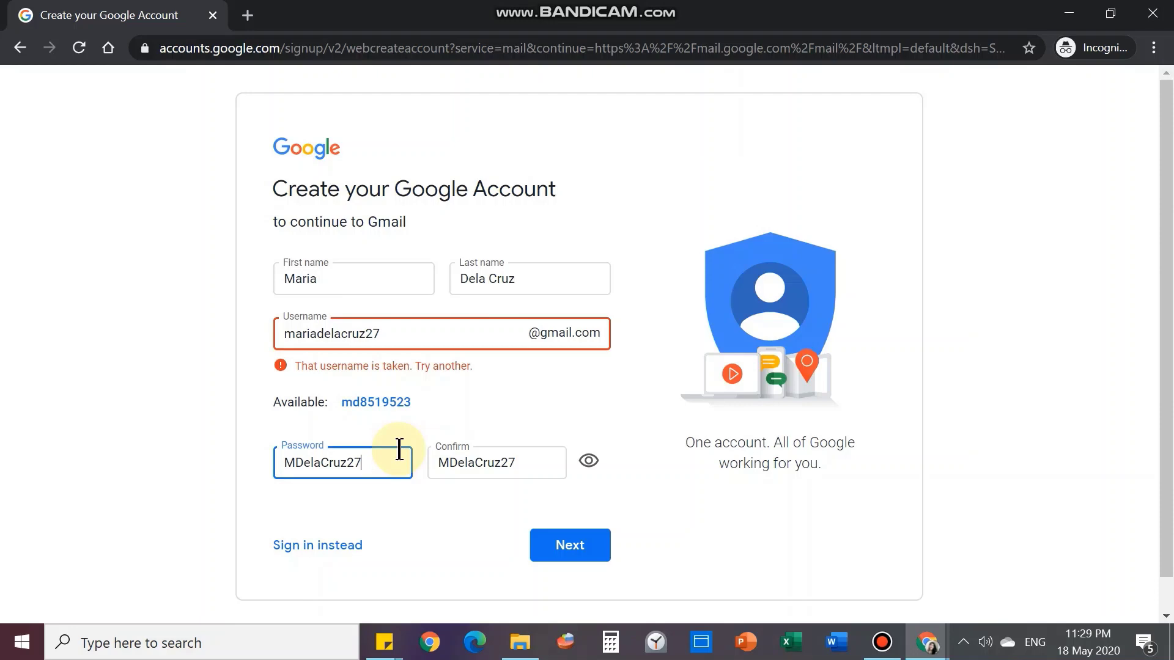
click(412, 334)
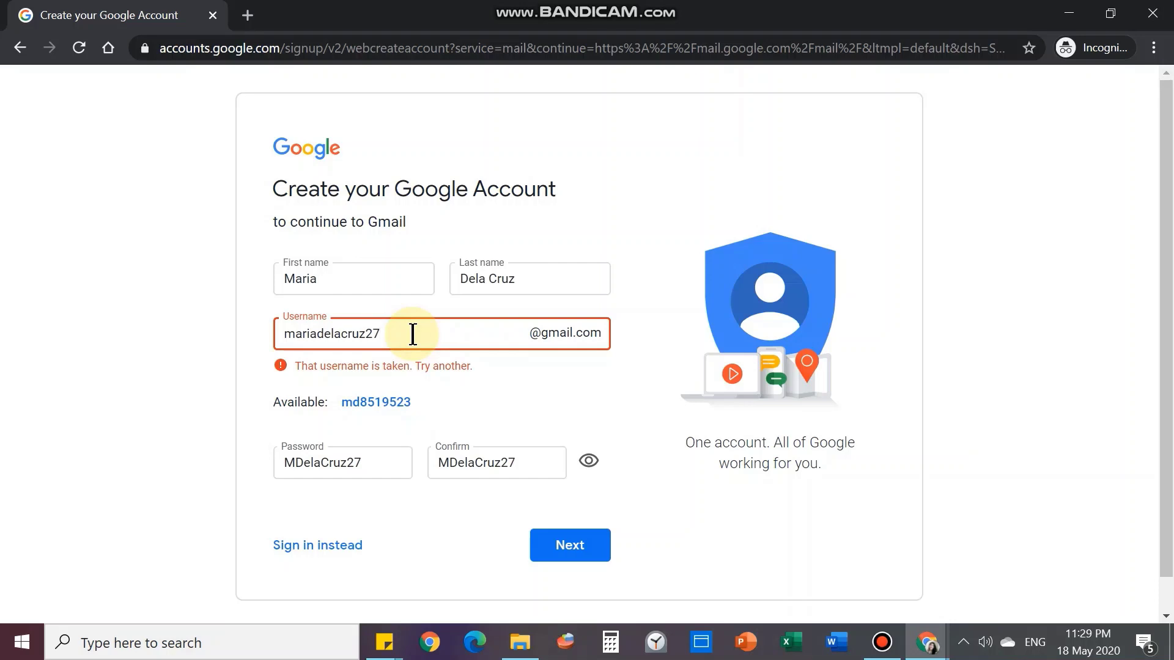
text(1993)
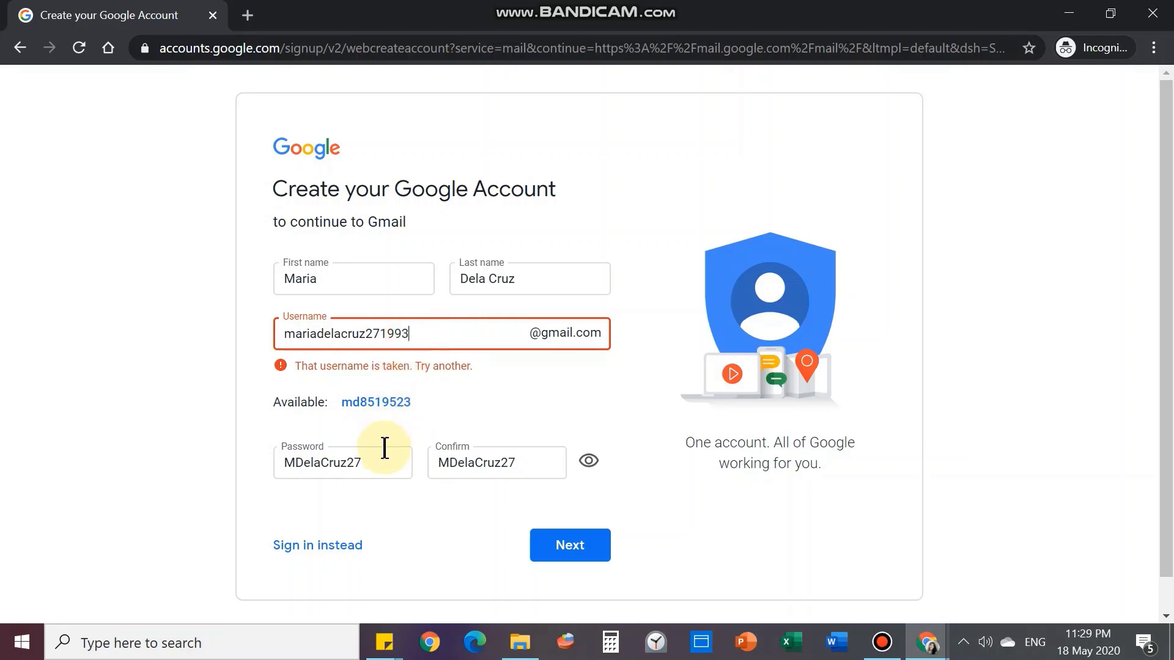
click(570, 546)
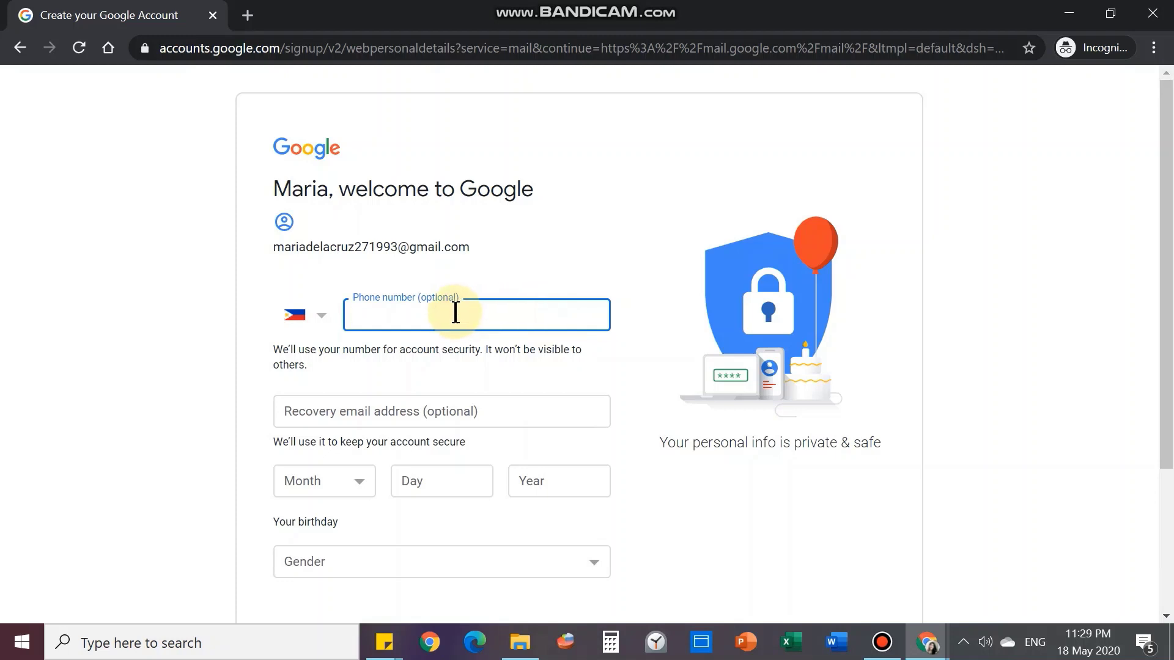
click(323, 316)
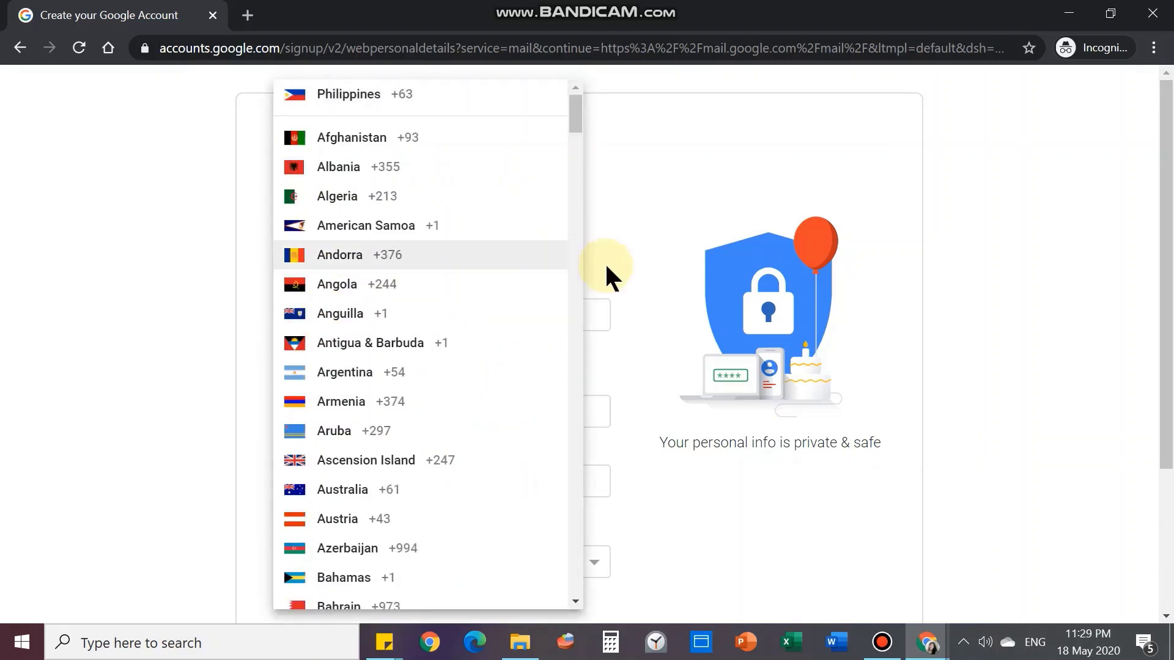
click(512, 98)
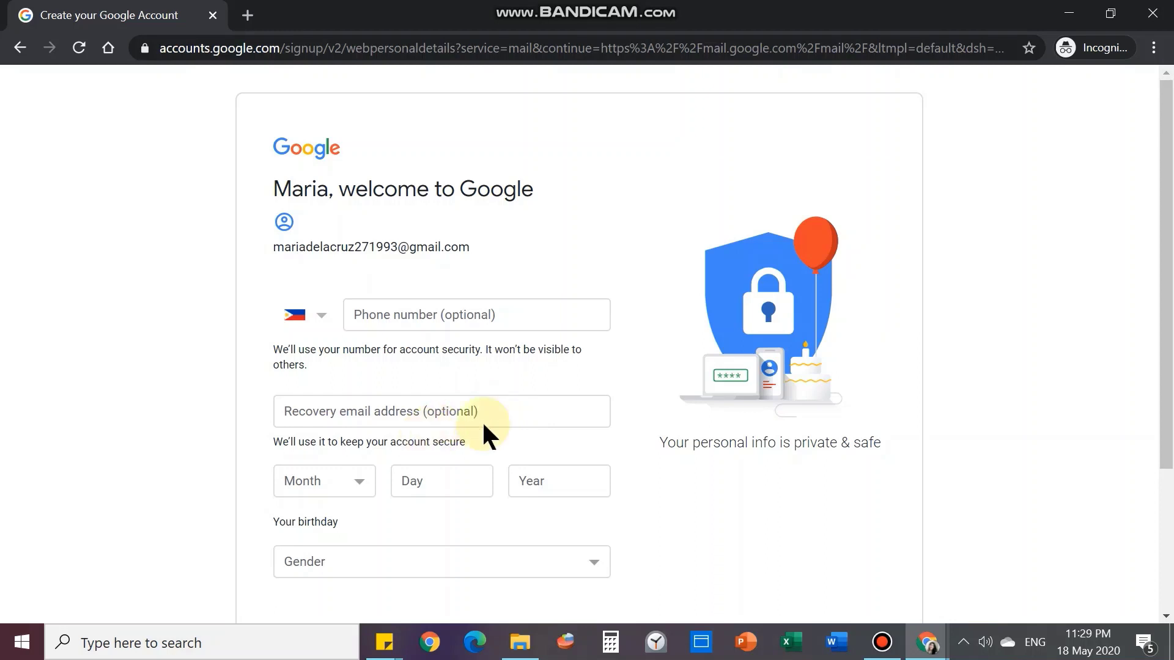
click(498, 321)
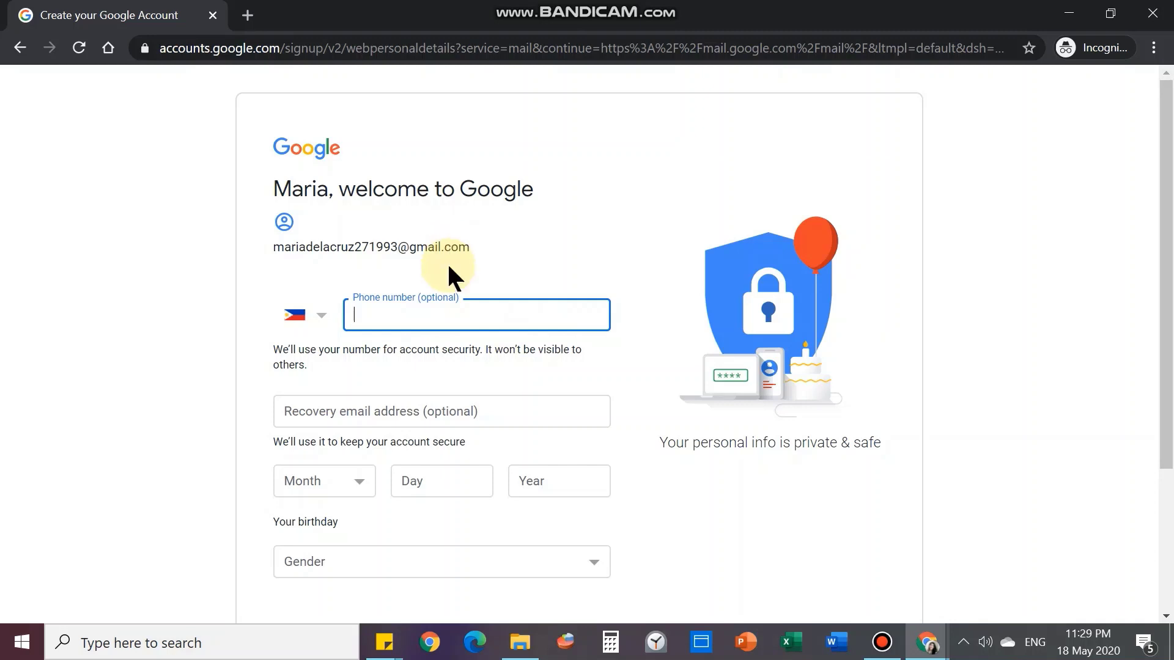
click(390, 411)
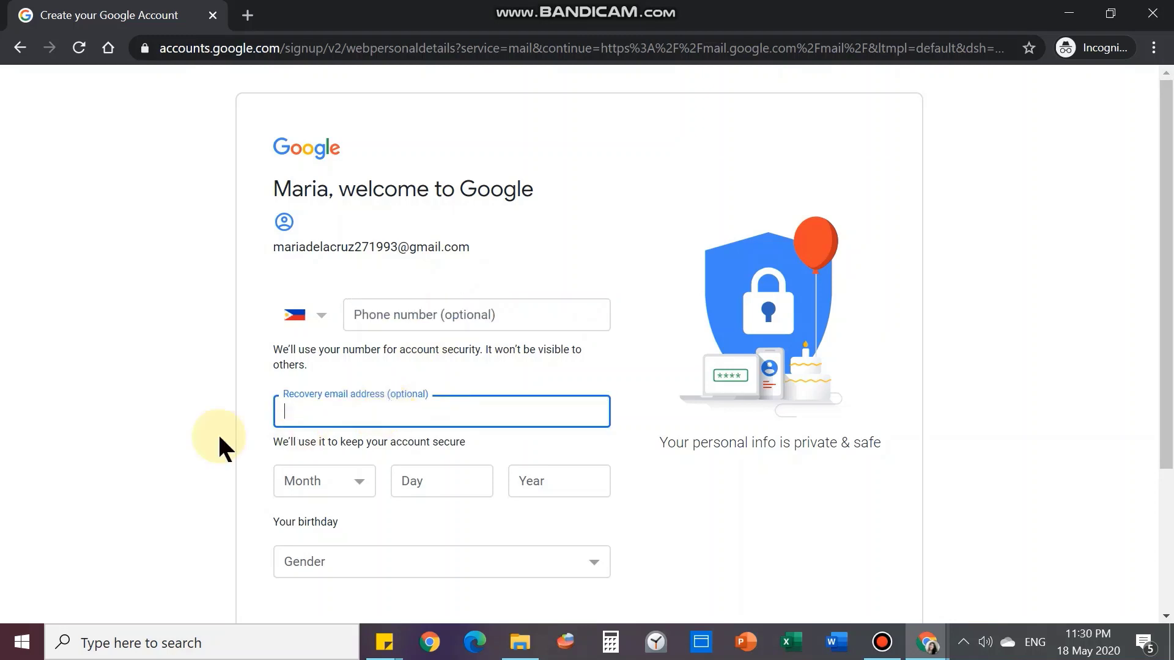
click(175, 428)
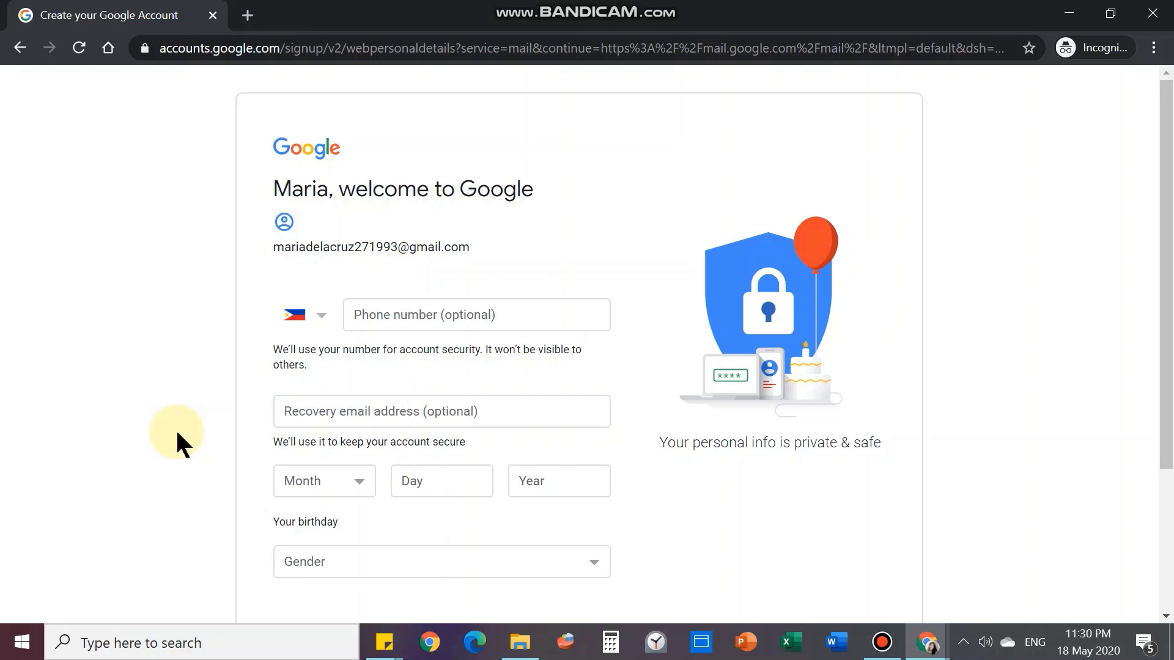
scroll(177, 433, down, 2)
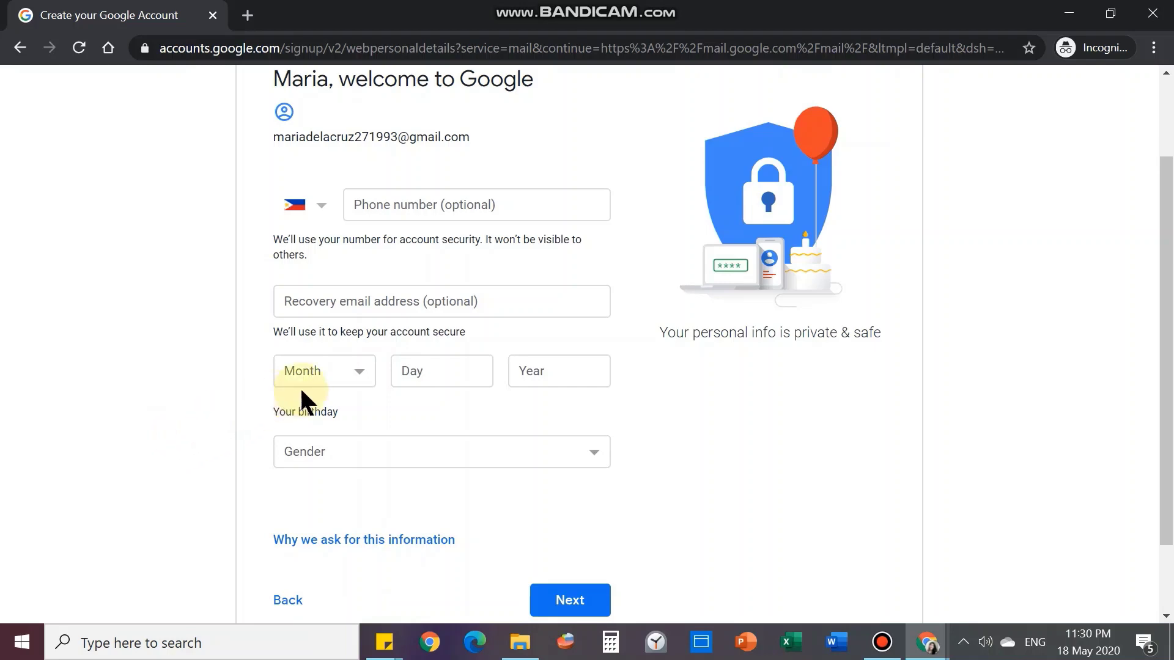
Set the birthday to January 27, 1993.
click(353, 374)
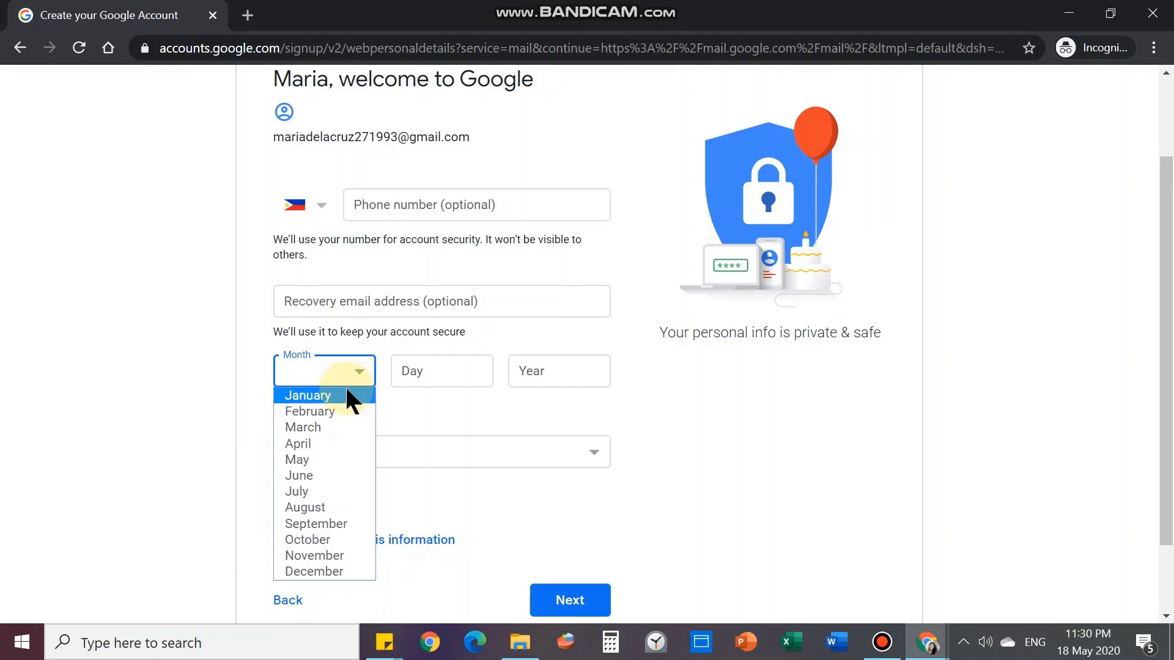
click(346, 392)
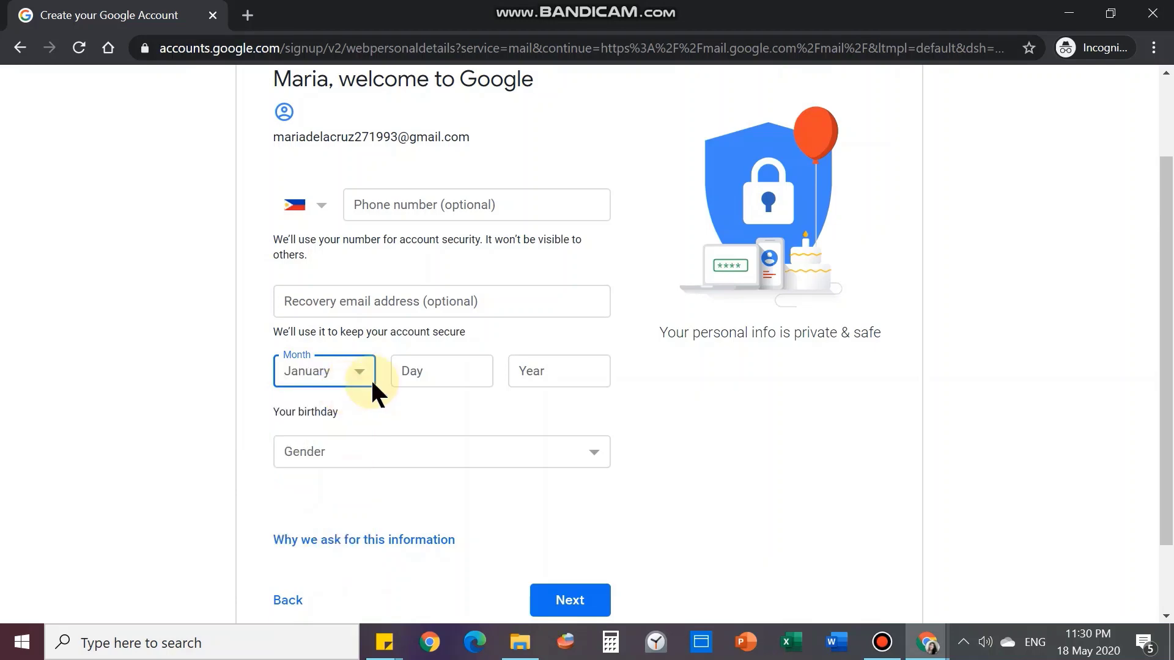
click(427, 371)
text(27)
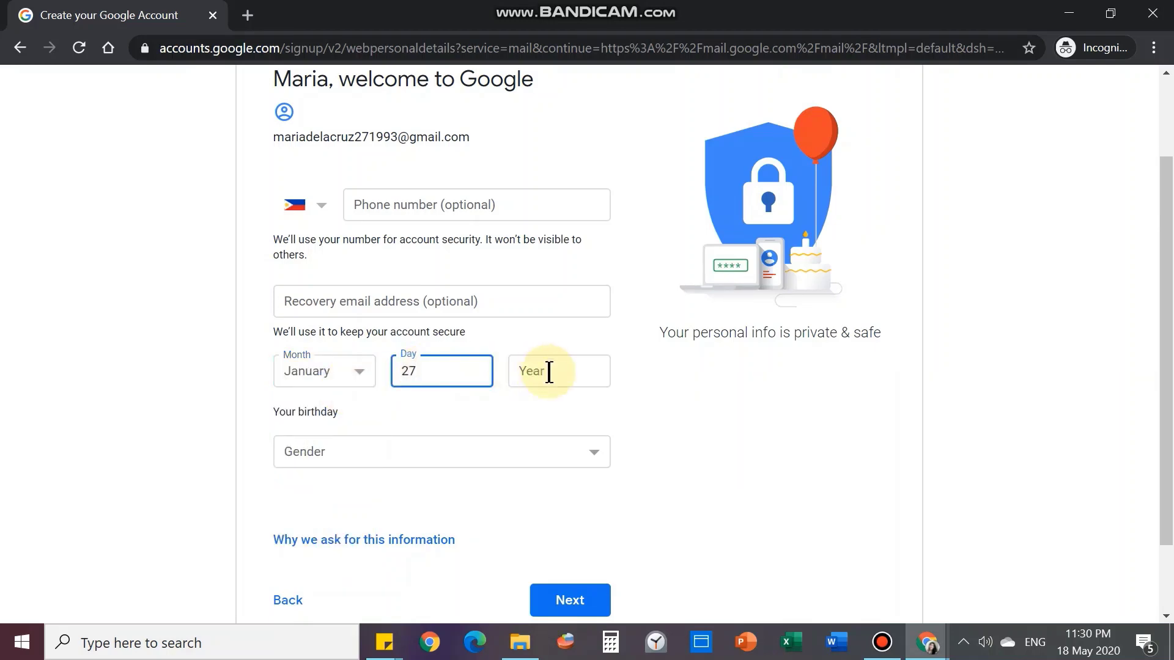
click(548, 375)
text(199)
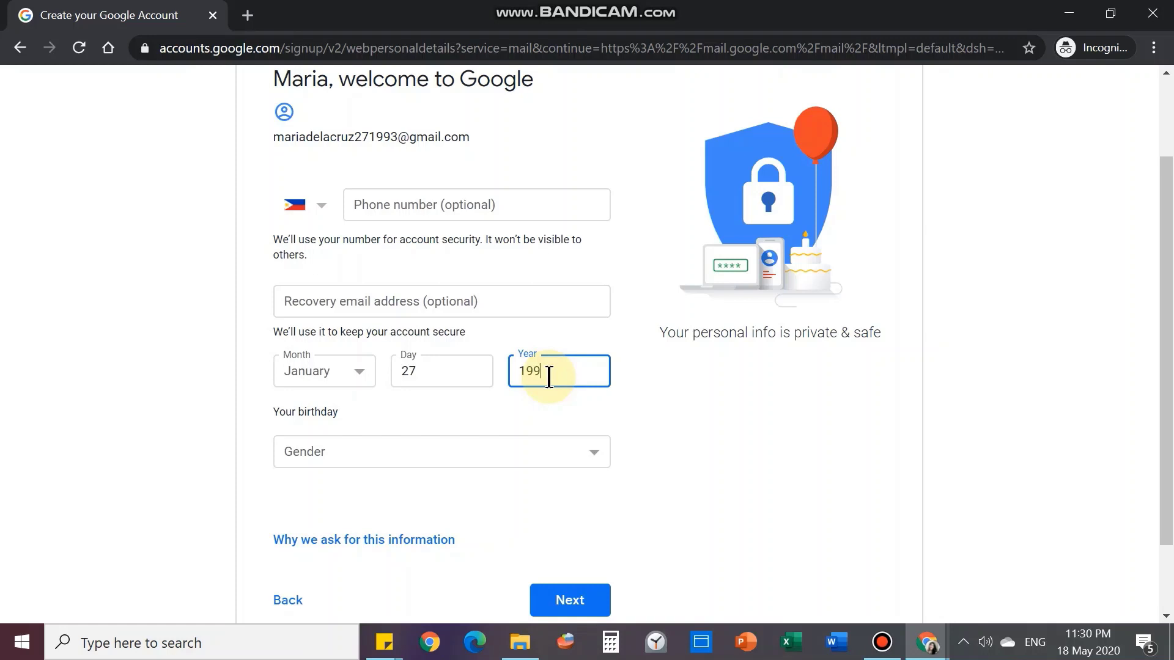
text(3)
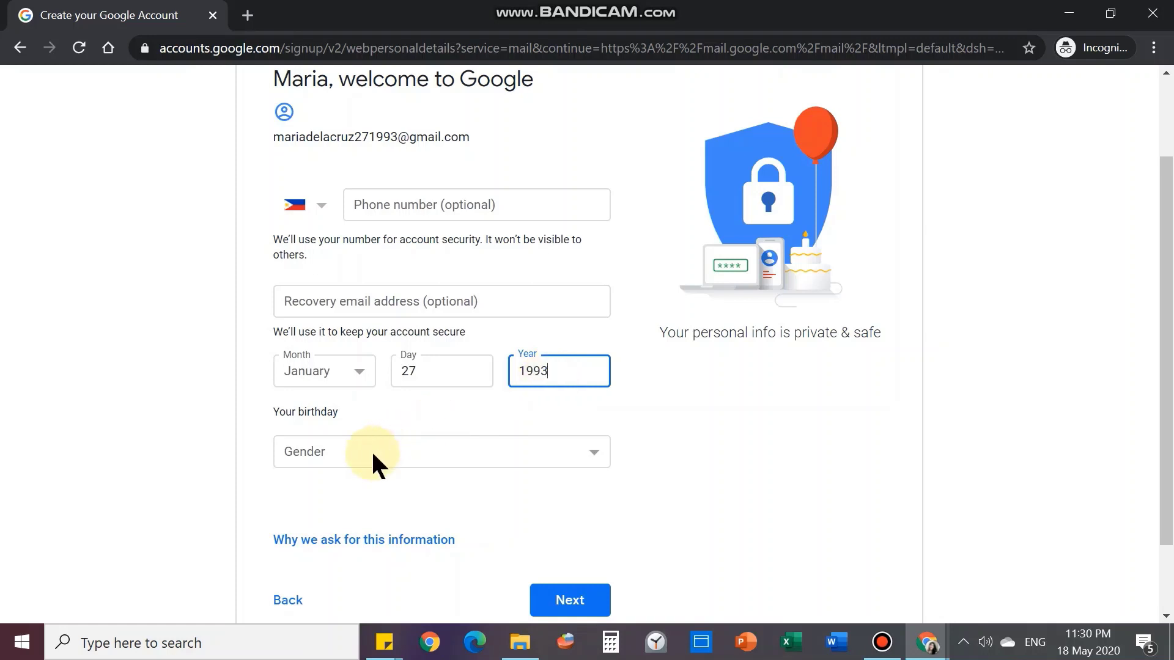
Choose Female as the gender.
click(373, 453)
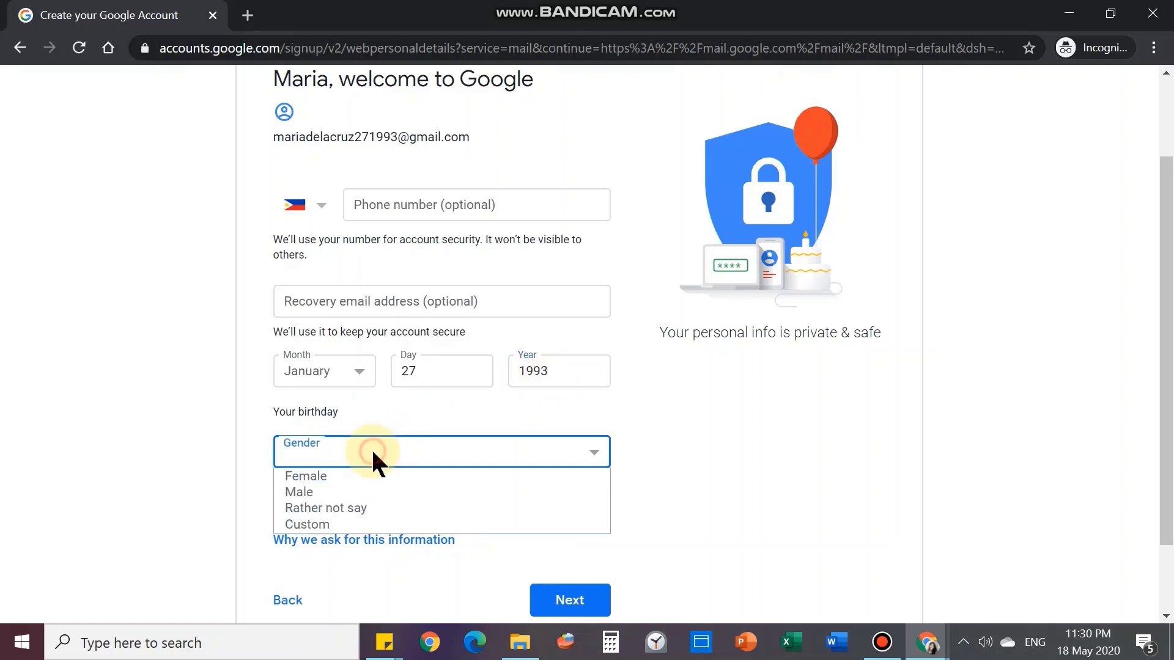
click(351, 475)
click(661, 466)
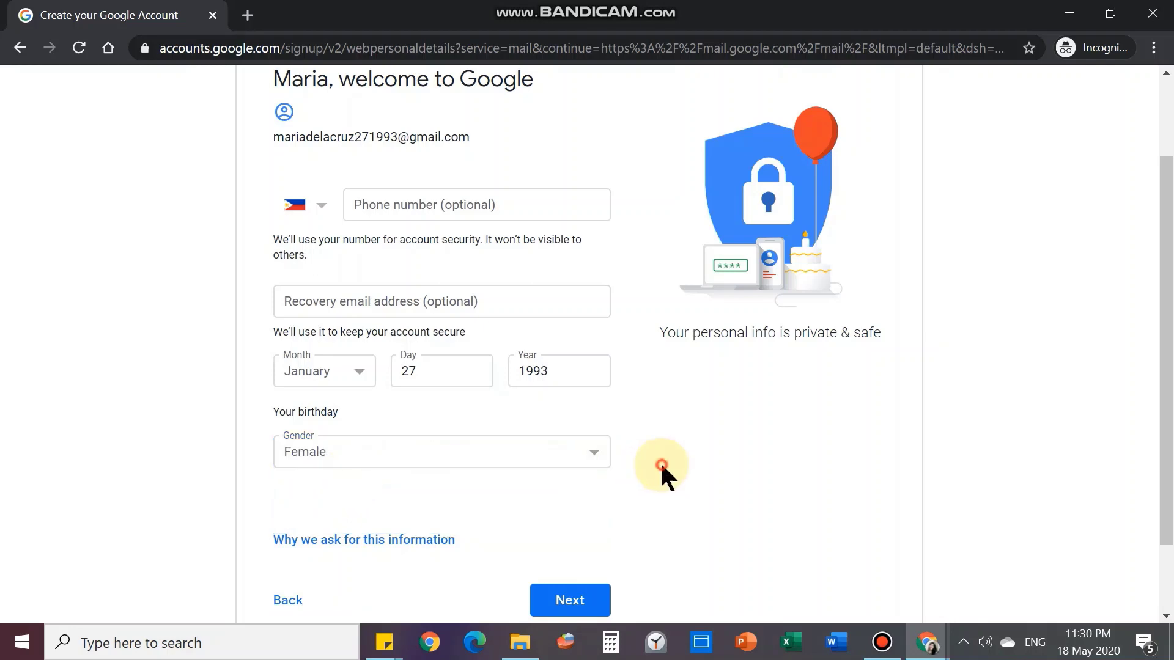
scroll(662, 470, down, 3)
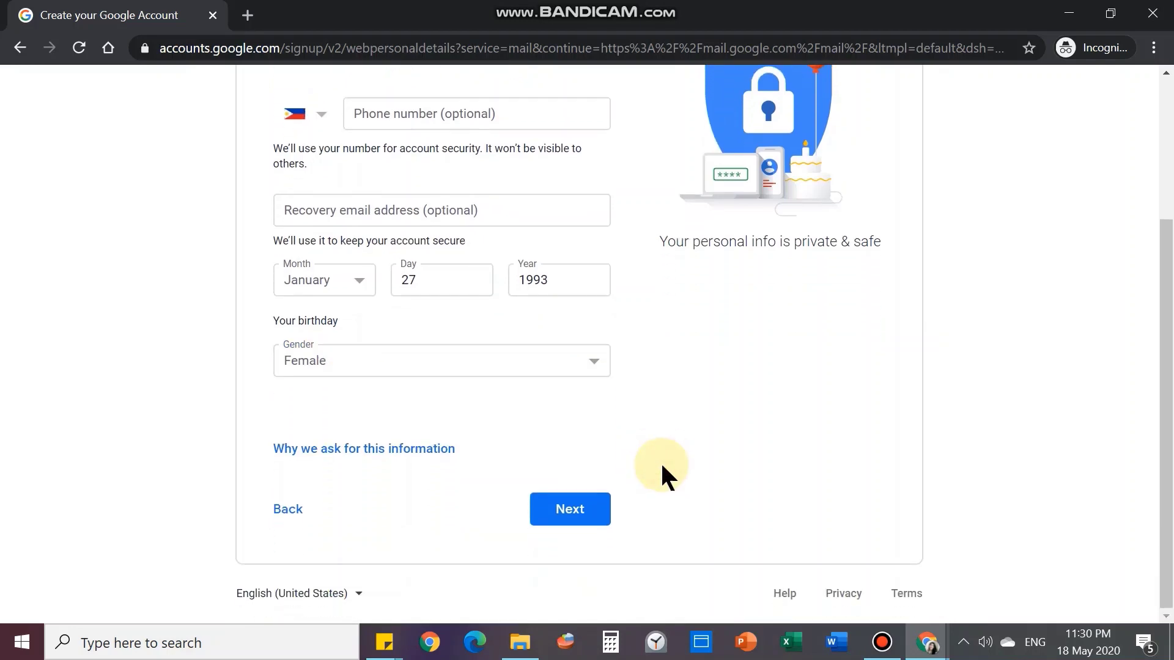
Submit the personal details and scroll through the Privacy and Terms page.
click(574, 508)
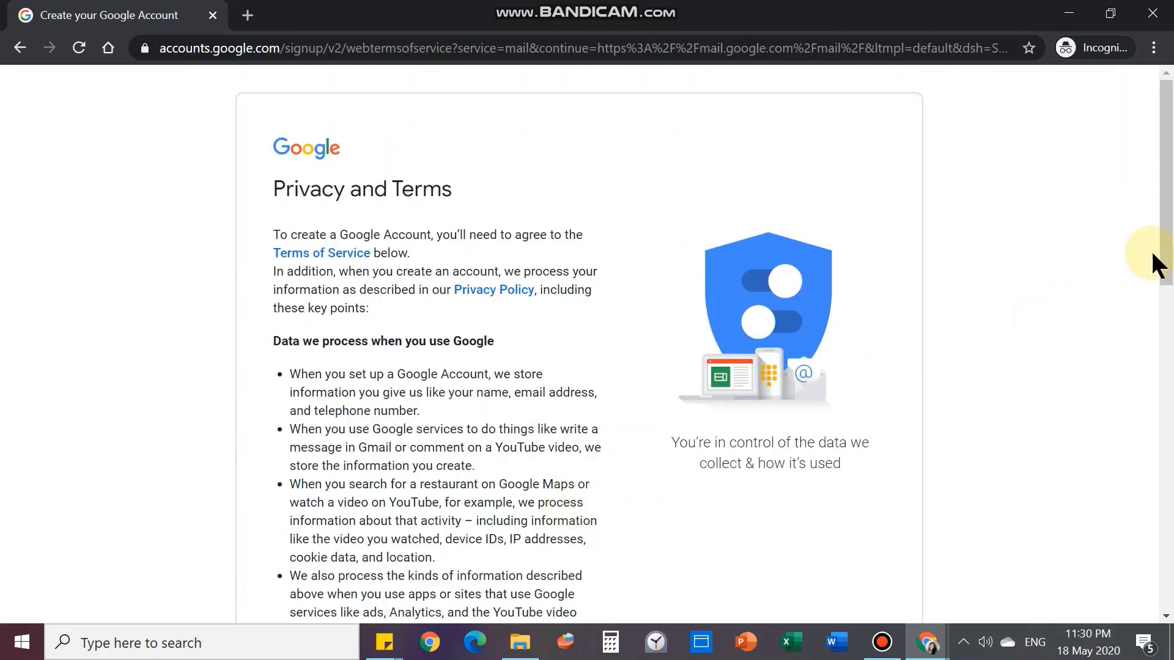
drag(1168, 244, 1169, 275)
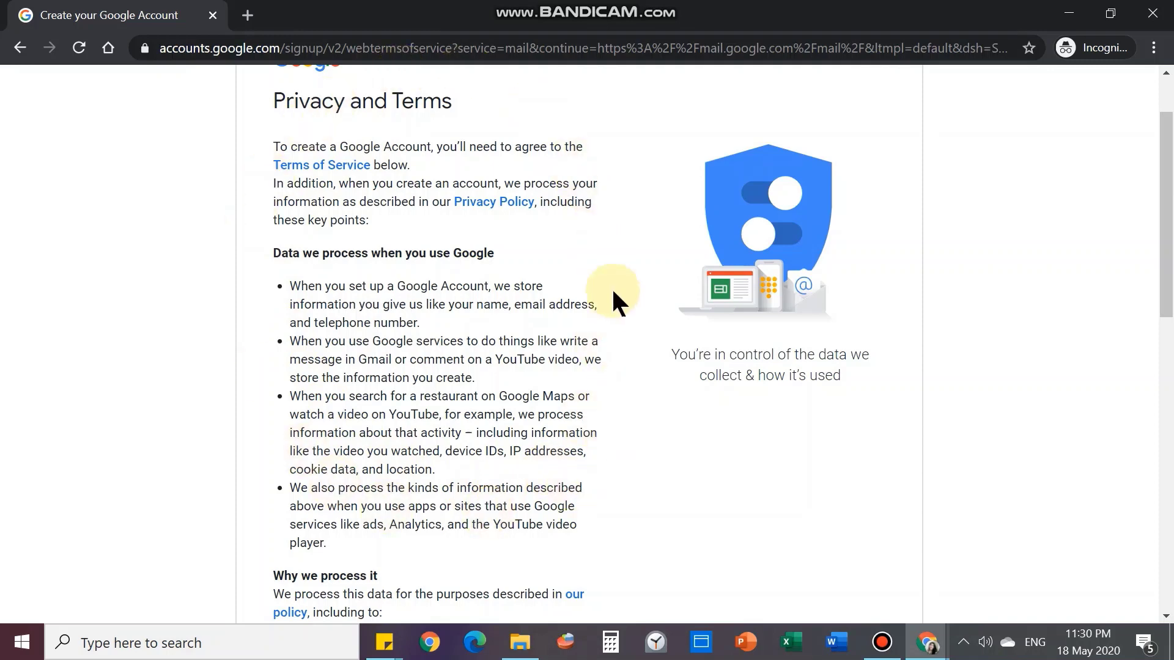
drag(1169, 221, 1169, 366)
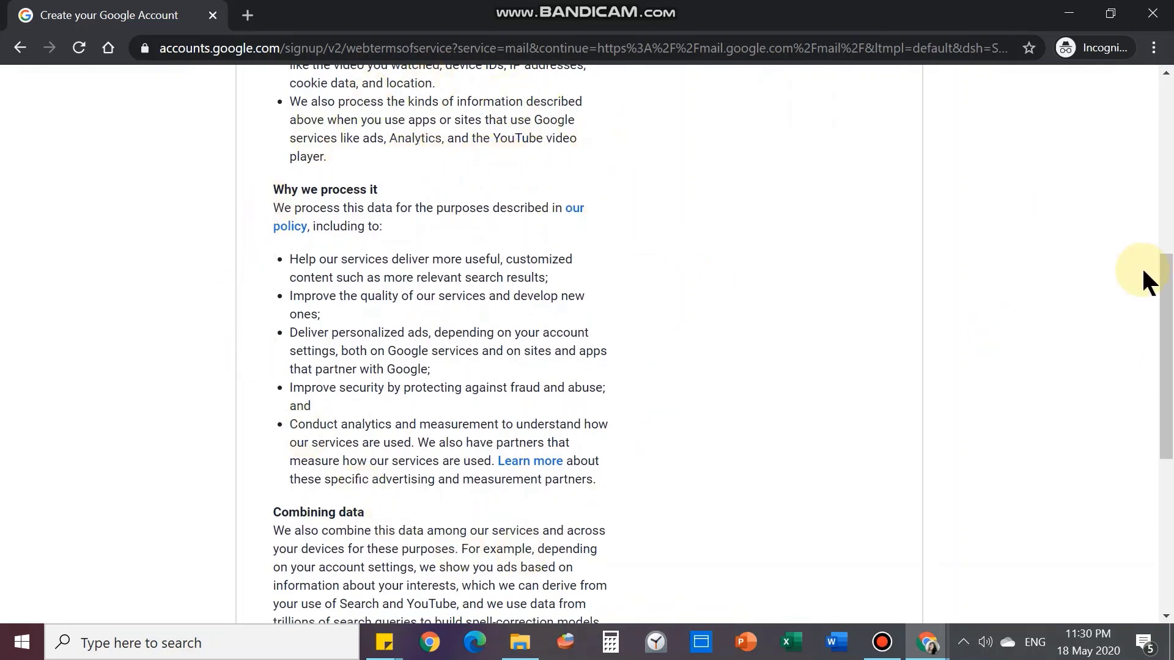
drag(1165, 318, 1162, 428)
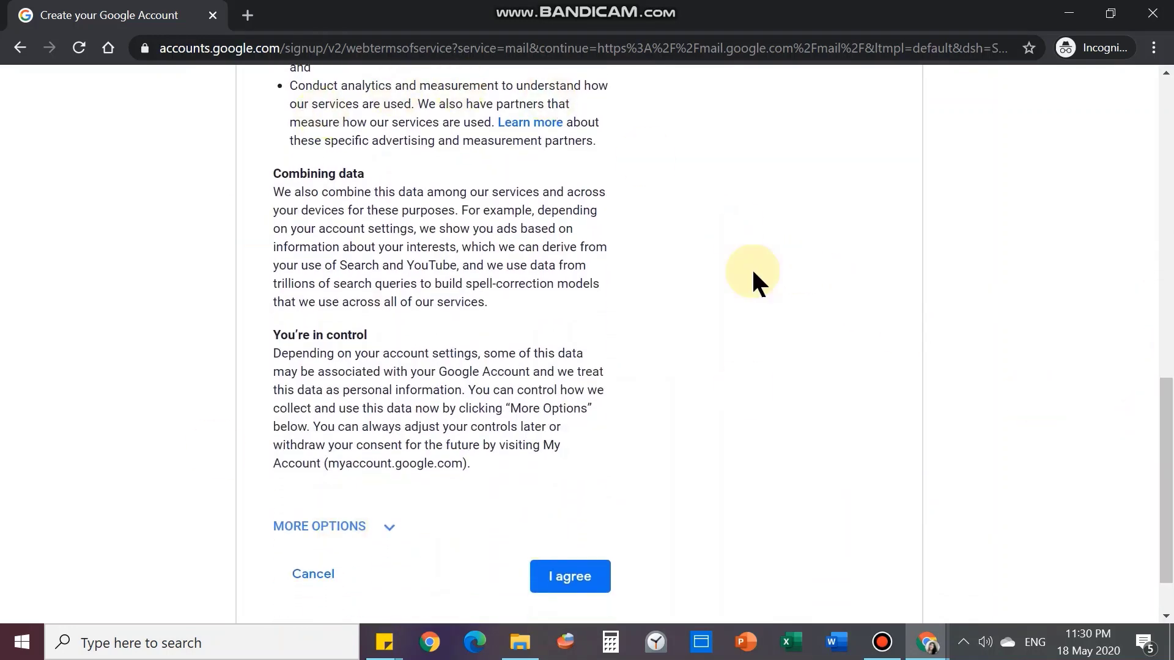
Expand the additional personalization options, review them, and agree to the Privacy and Terms.
click(389, 532)
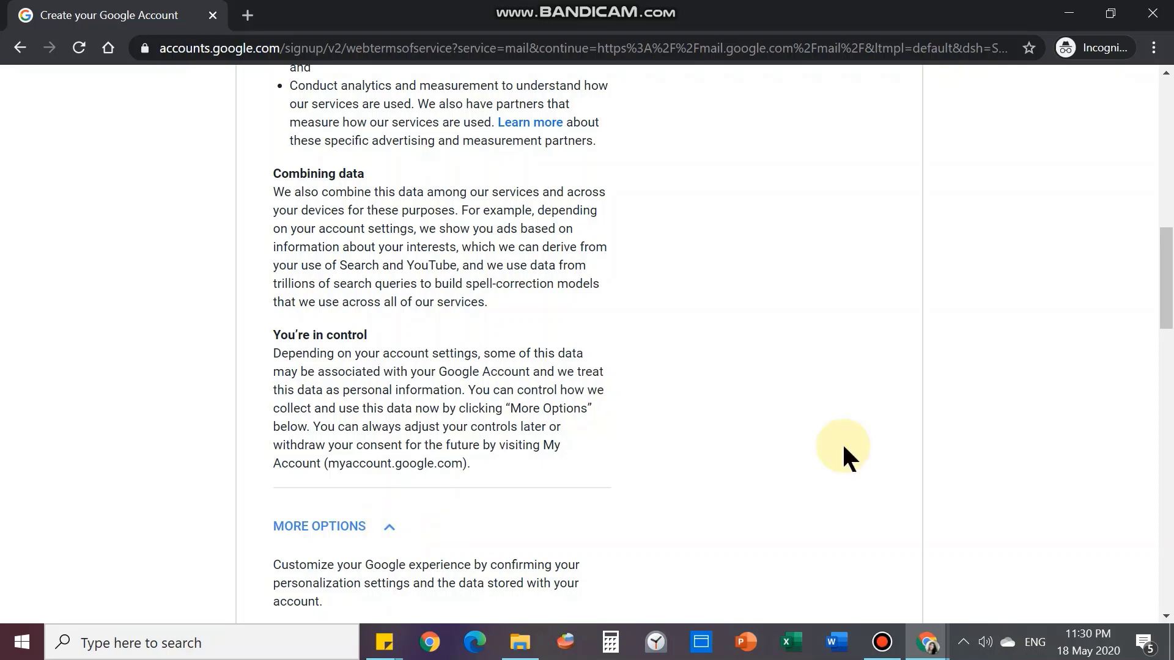
click(1165, 305)
drag(1166, 306, 1165, 654)
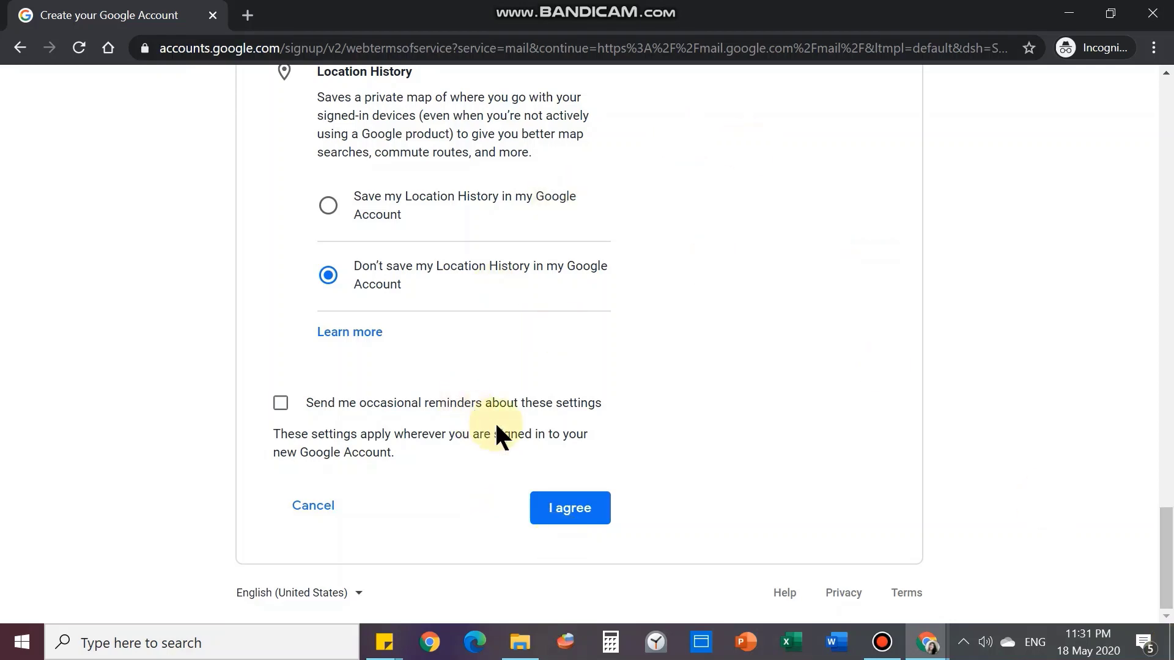
click(589, 516)
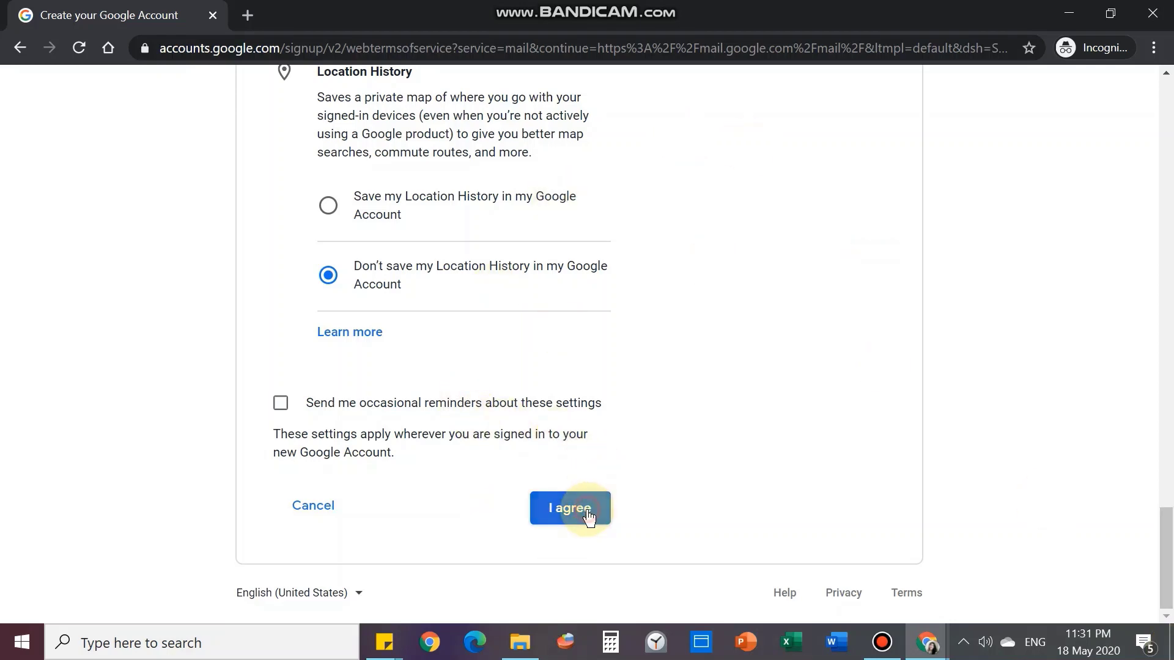